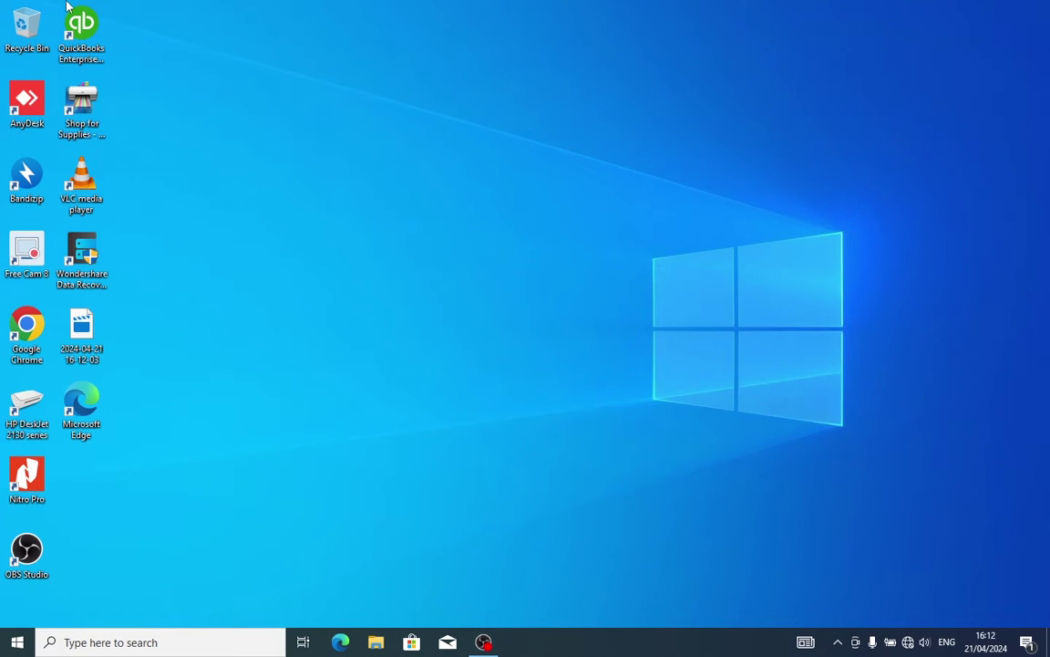
Launch QuickBooks Enterprise Solutions 24.0 from its desktop shortcut.
{"action": "left_click_drag", "start_coordinate": [76, 23], "coordinate": [17, 91]}
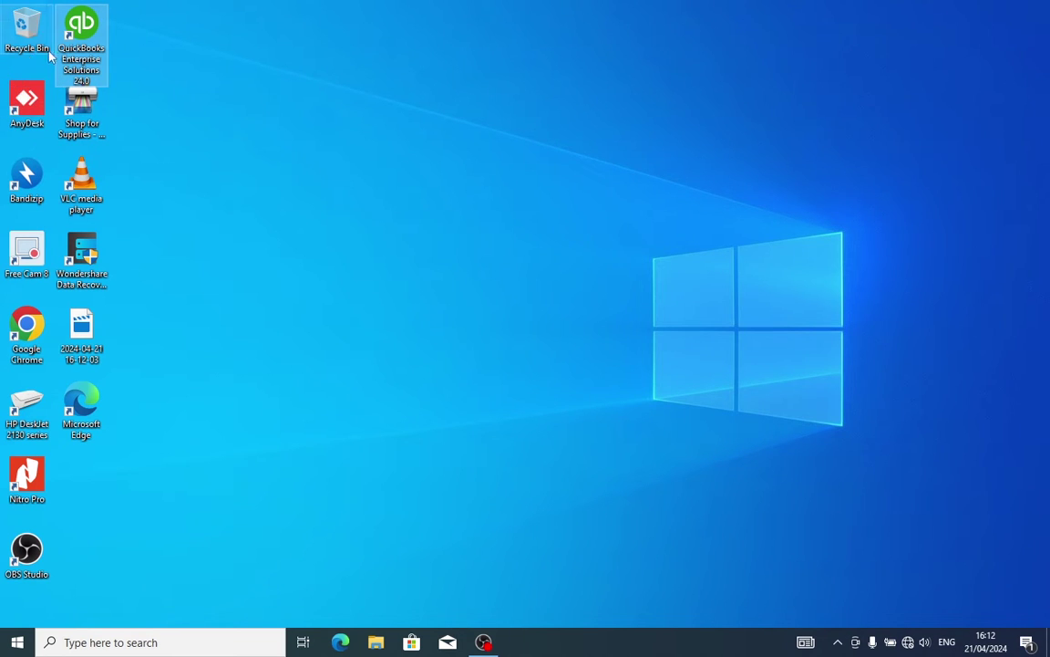
{"action": "key", "text": "Return"}
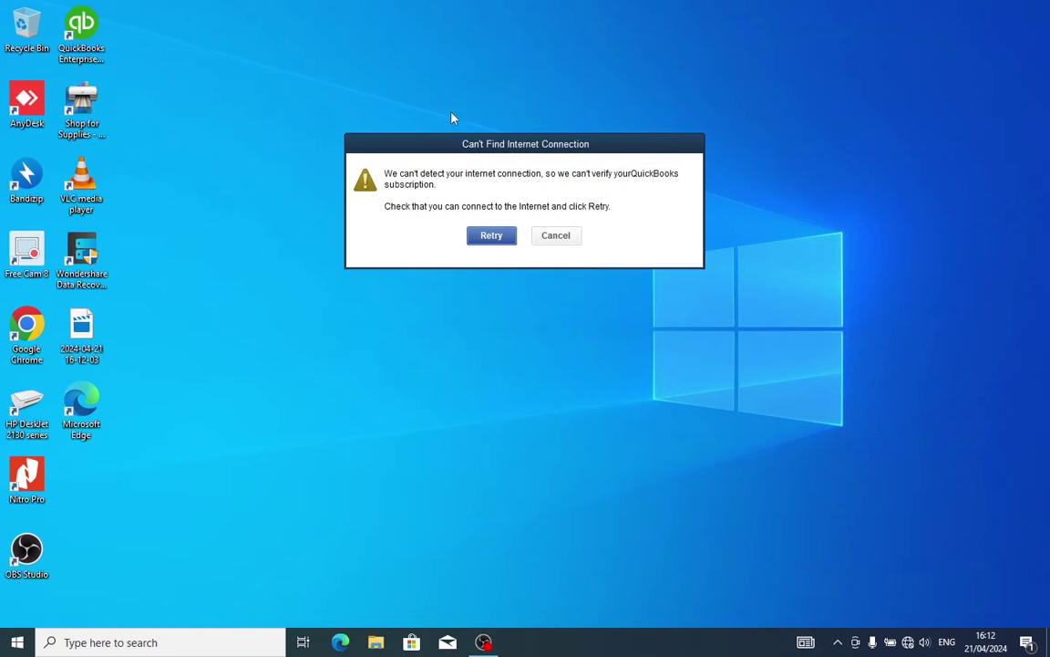
Cancel the Can't Find Internet Connection warning so the test company's Home page loads.
{"action": "left_click", "coordinate": [555, 236]}
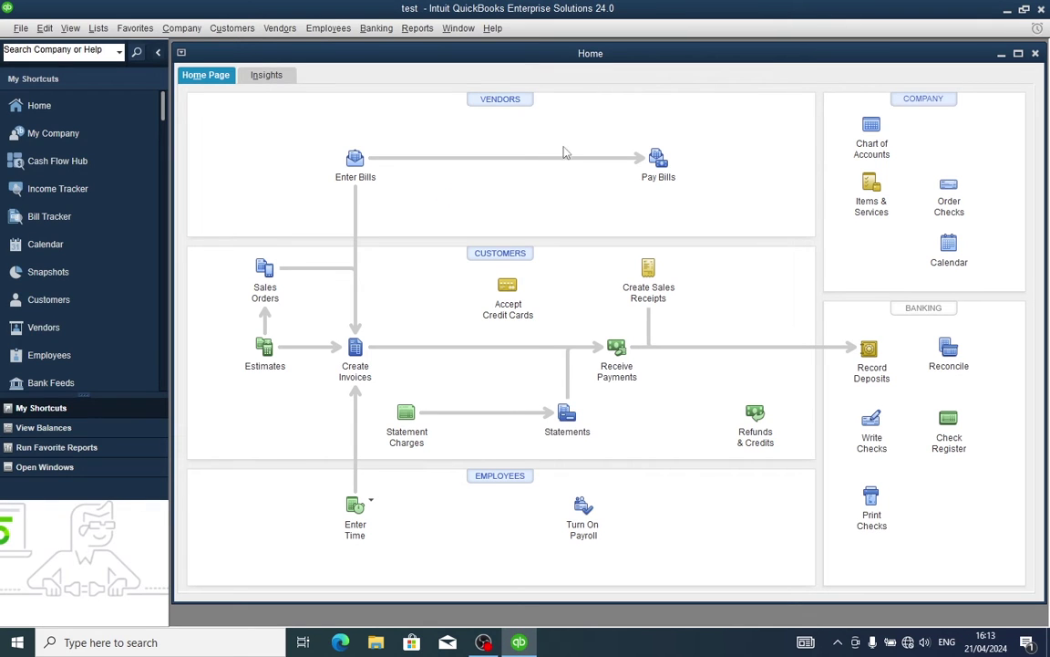
Unmark all automatic update downloads (Payroll, Federal Forms, Forms Engine) in Update QuickBooks Desktop options and save.
{"action": "left_click", "coordinate": [492, 31]}
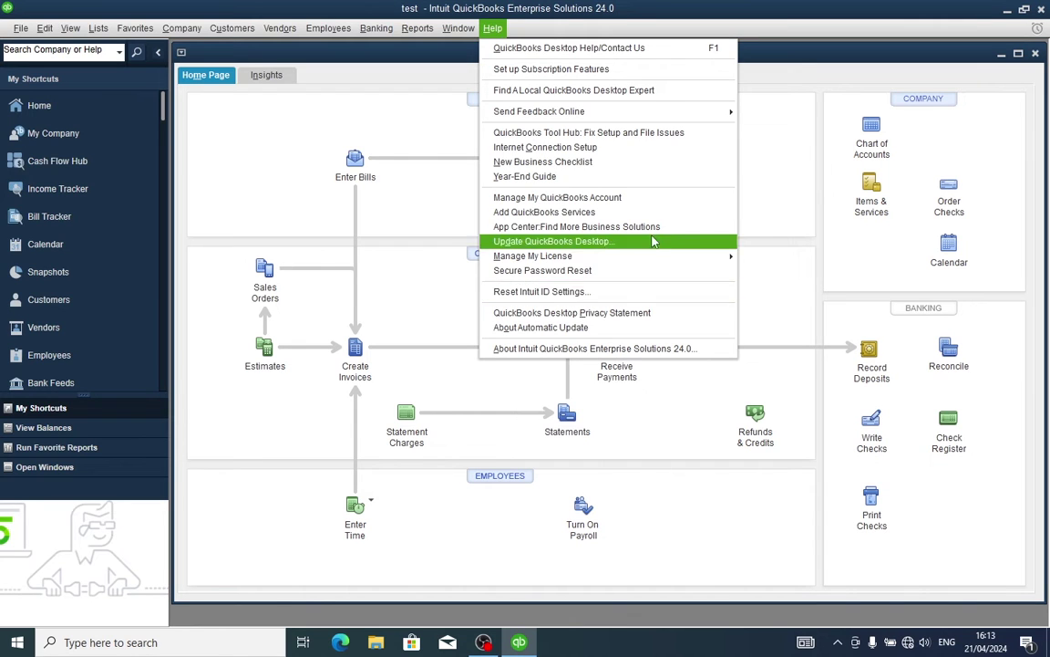
{"action": "left_click", "coordinate": [551, 242]}
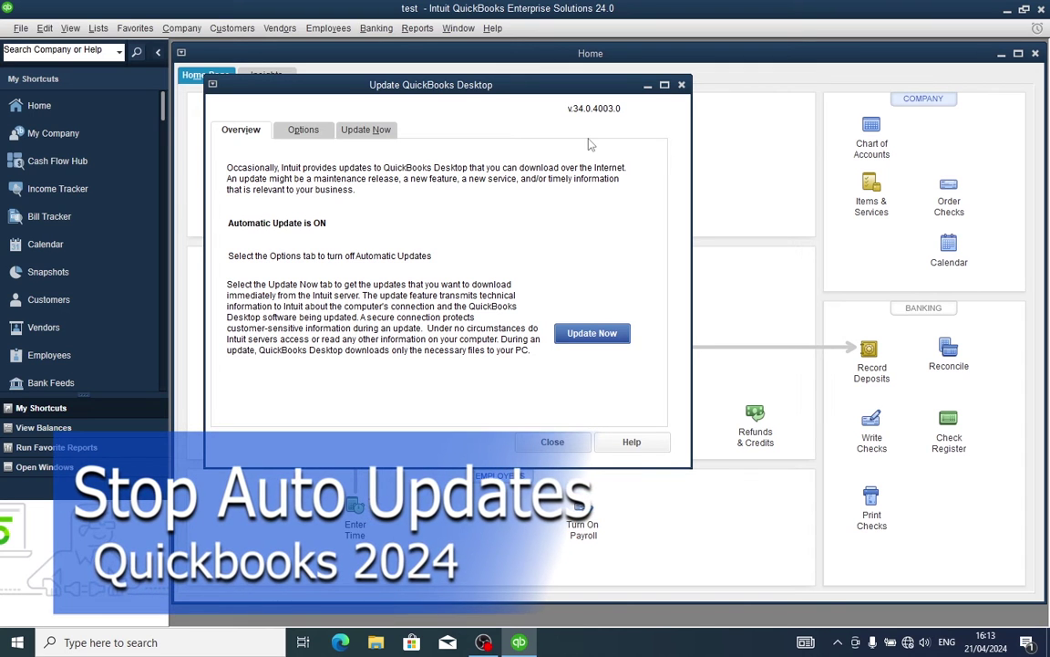
{"action": "left_click", "coordinate": [303, 130]}
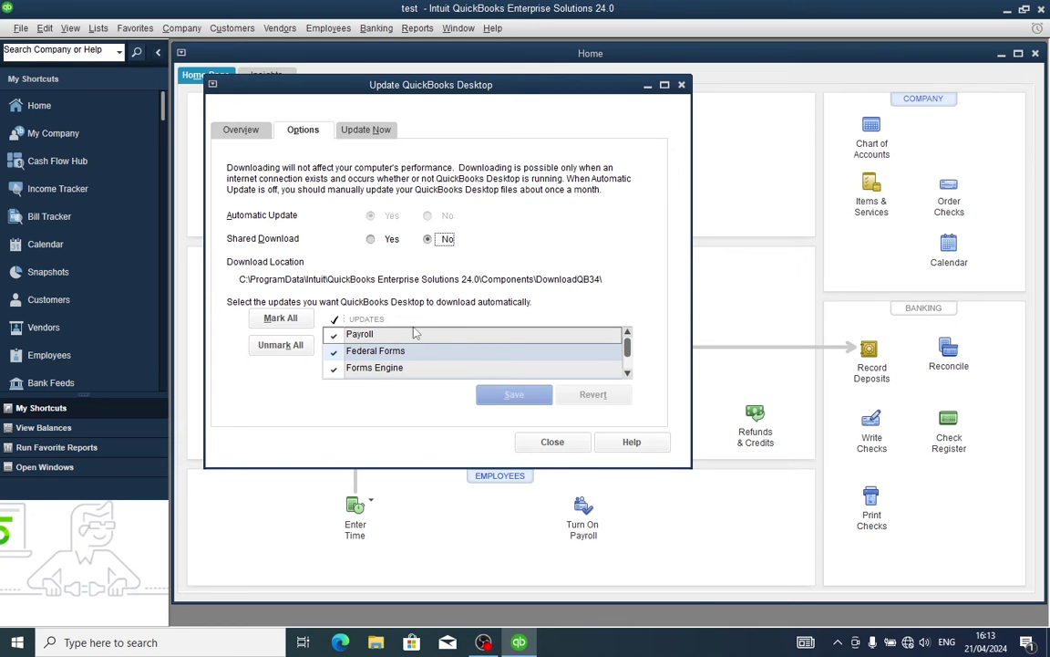
{"action": "left_click", "coordinate": [280, 346]}
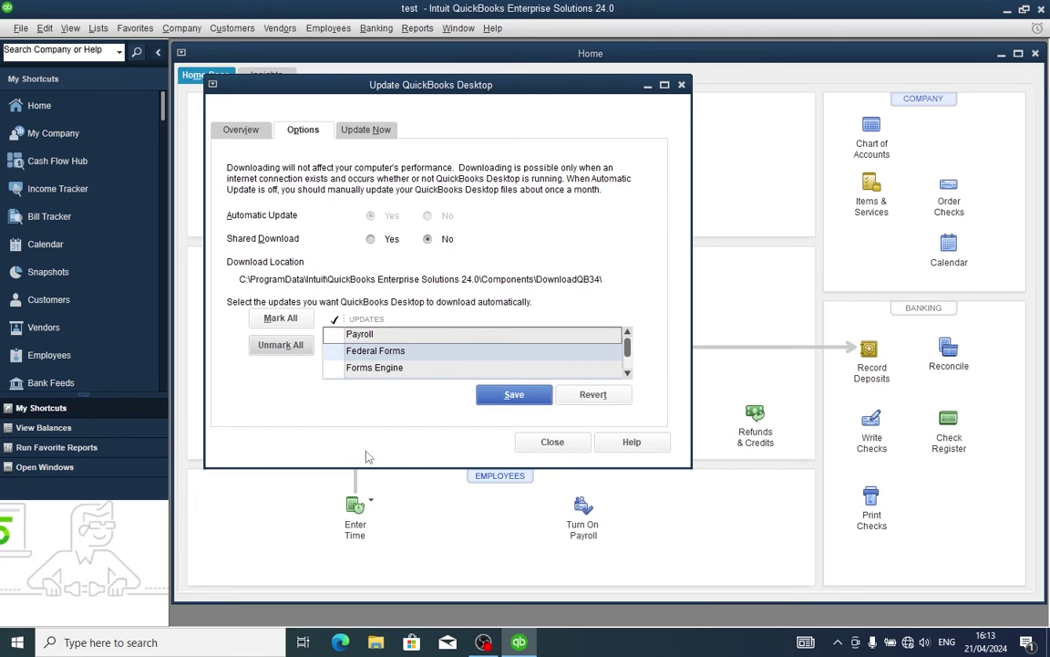
{"action": "left_click", "coordinate": [513, 394]}
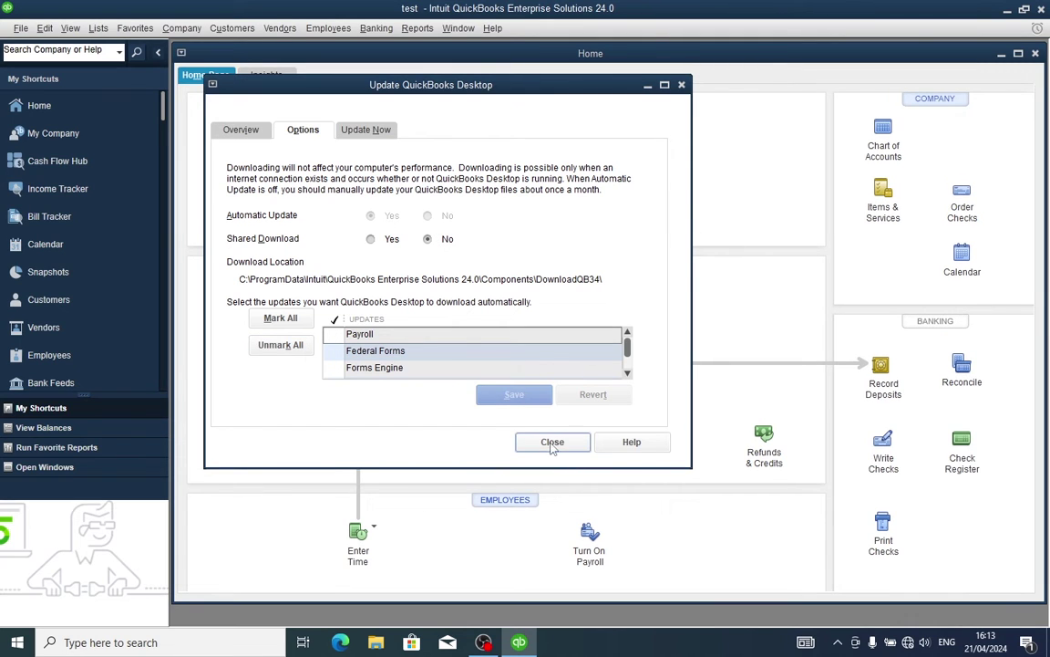
{"action": "left_click", "coordinate": [552, 442]}
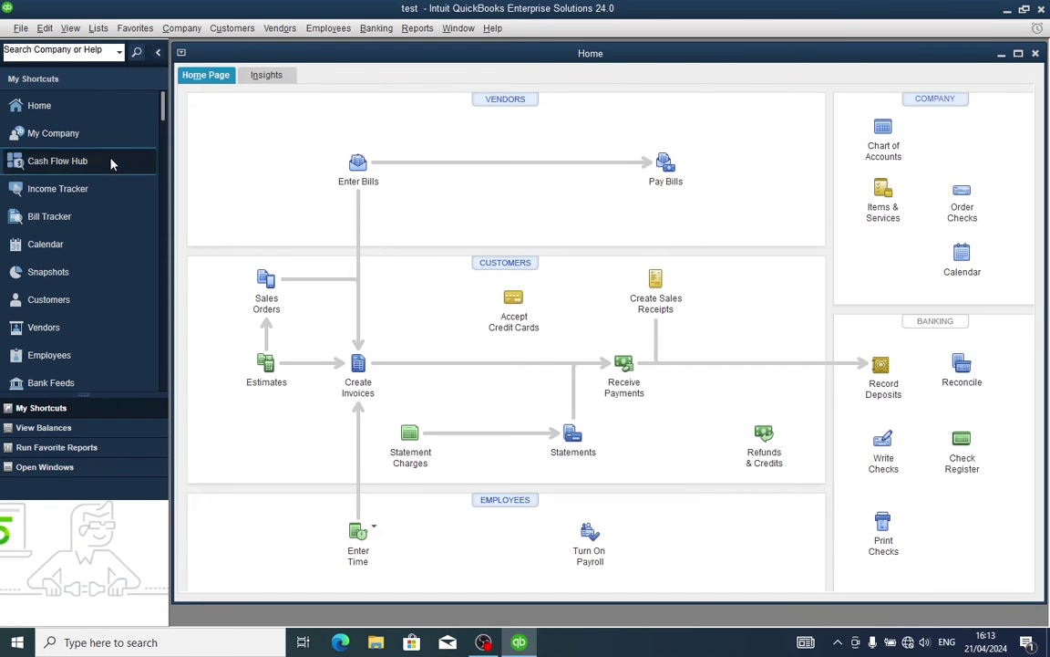
Enable 'Turn off pop-up messages for products and services' in General > My Preferences.
{"action": "left_click", "coordinate": [46, 28]}
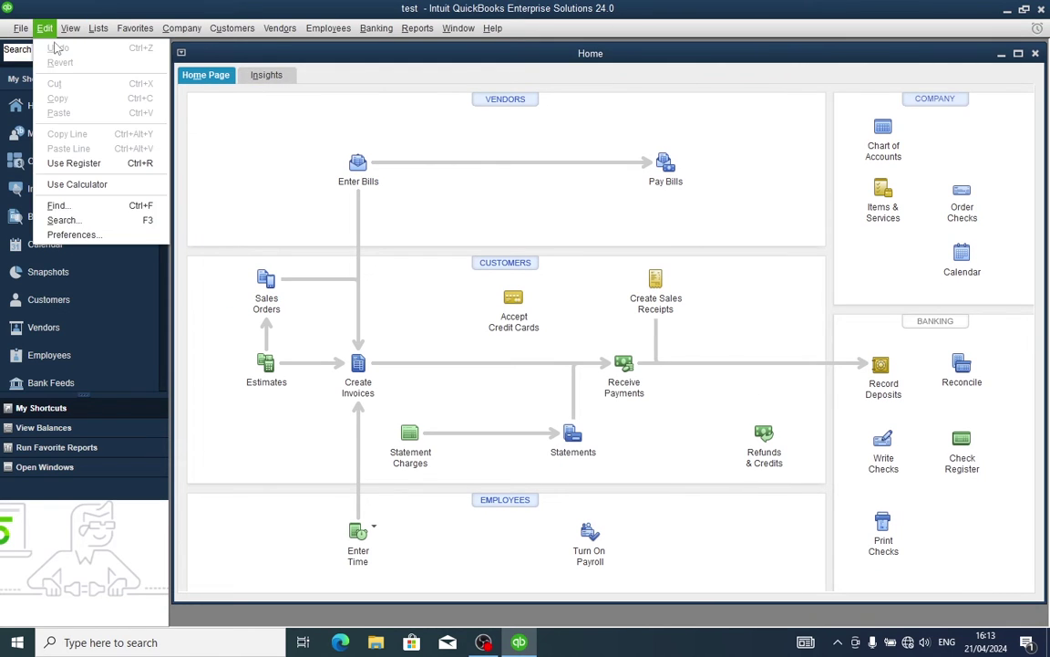
{"action": "left_click", "coordinate": [66, 236]}
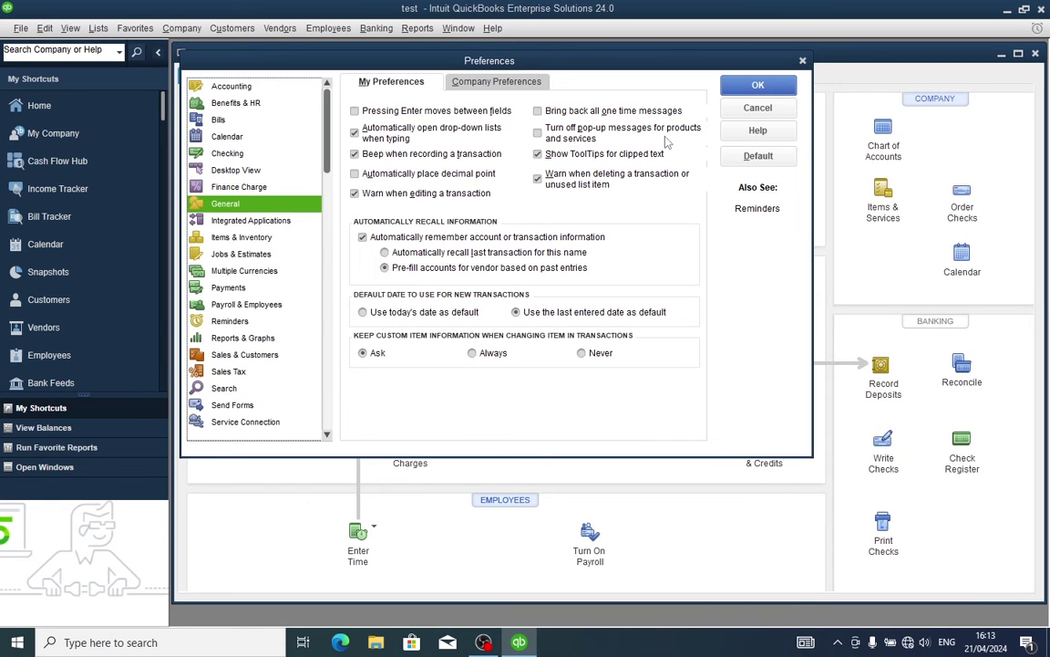
{"action": "left_click", "coordinate": [537, 134]}
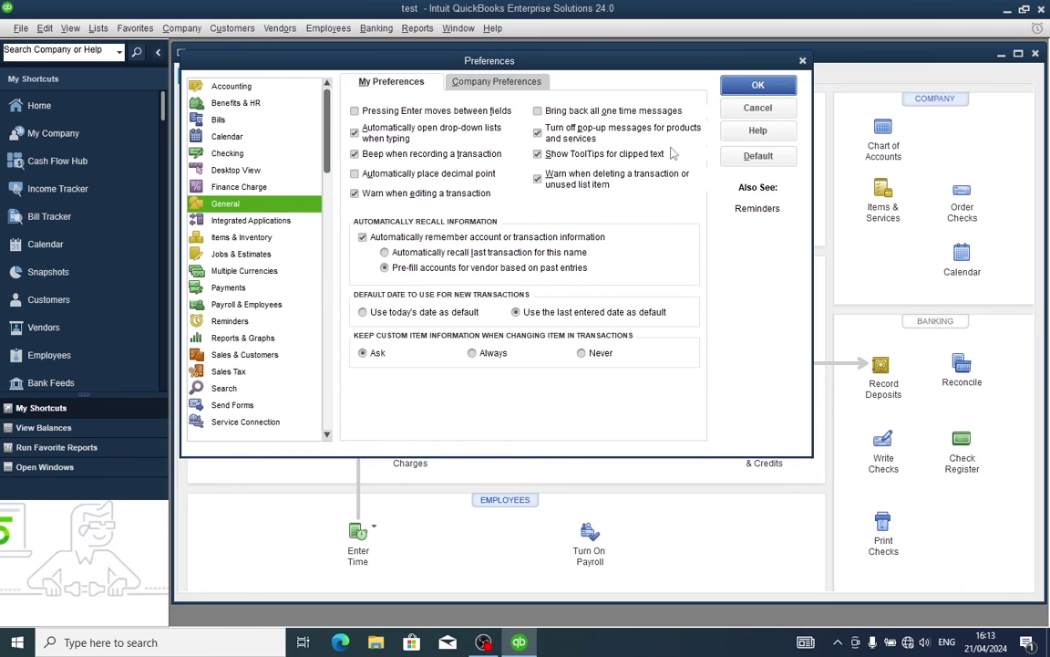
{"action": "left_click", "coordinate": [755, 86]}
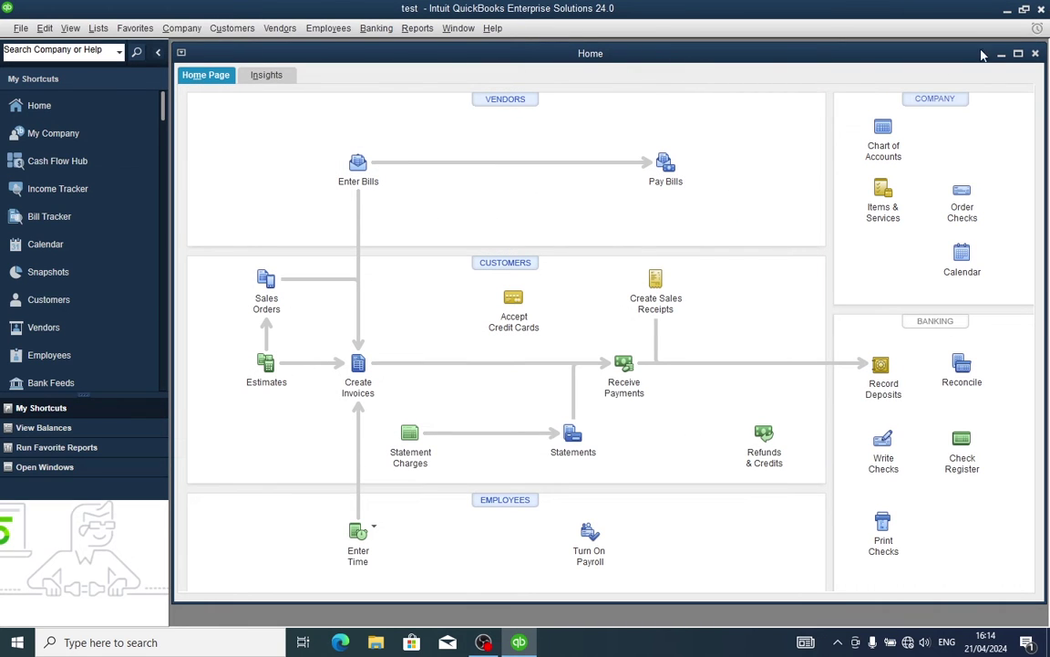
Exit QuickBooks, declining the first exit prompt and confirming Yes on the second.
{"action": "left_click", "coordinate": [1041, 9]}
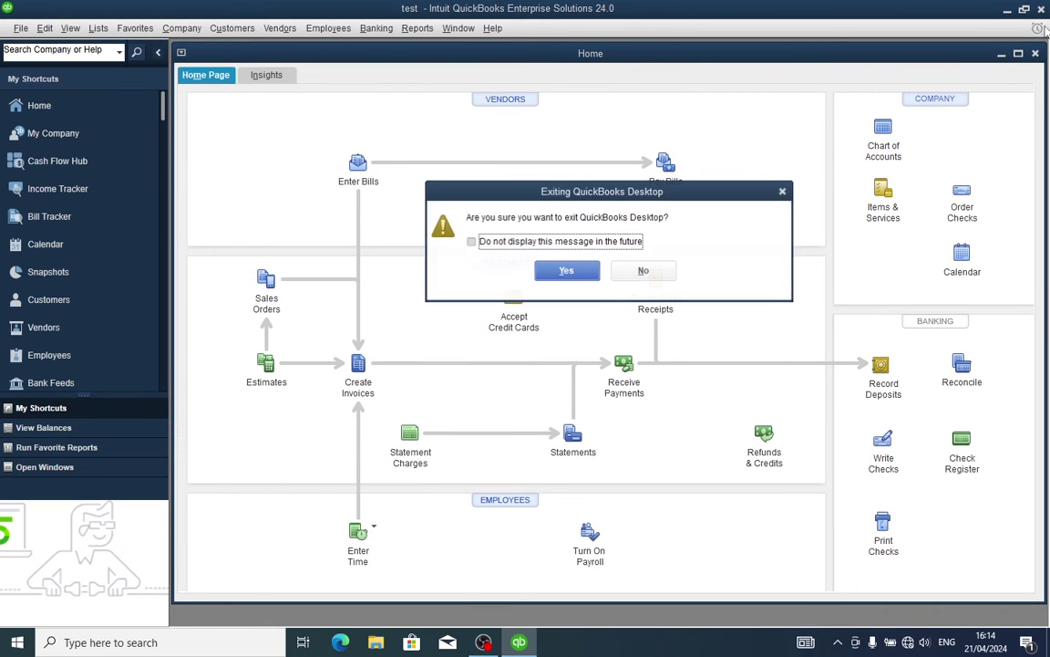
{"action": "left_click", "coordinate": [643, 270]}
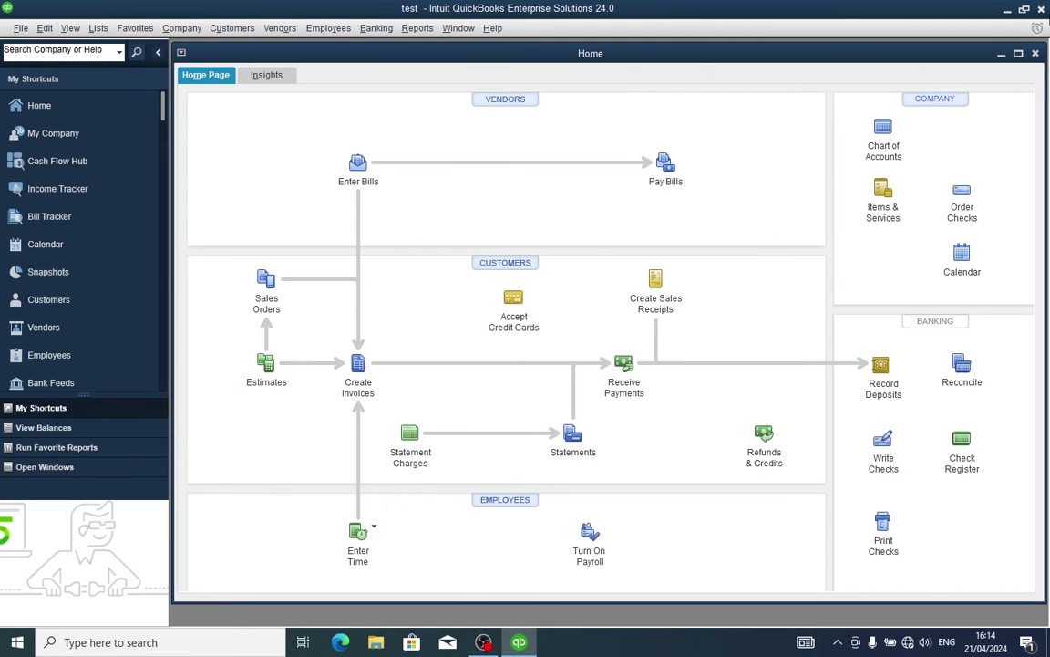
{"action": "left_click", "coordinate": [1041, 9]}
{"action": "left_click", "coordinate": [576, 270]}
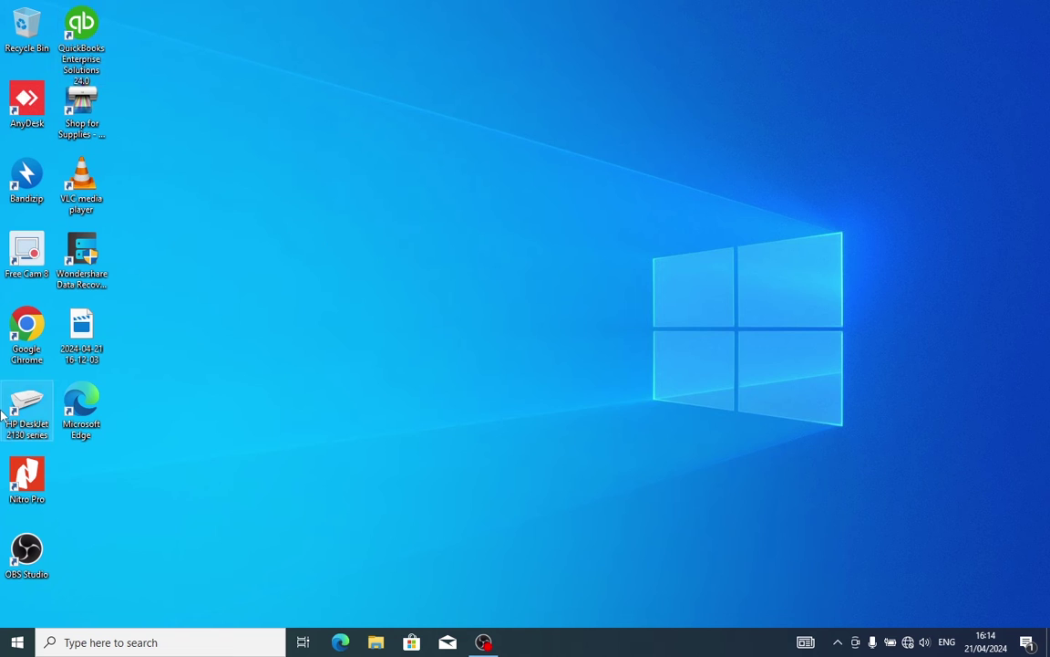
Browse File Explorer to C:\Program Files\Intuit\QuickBooks Enterprise Solutions 24.0\Components.
{"action": "left_click", "coordinate": [376, 644]}
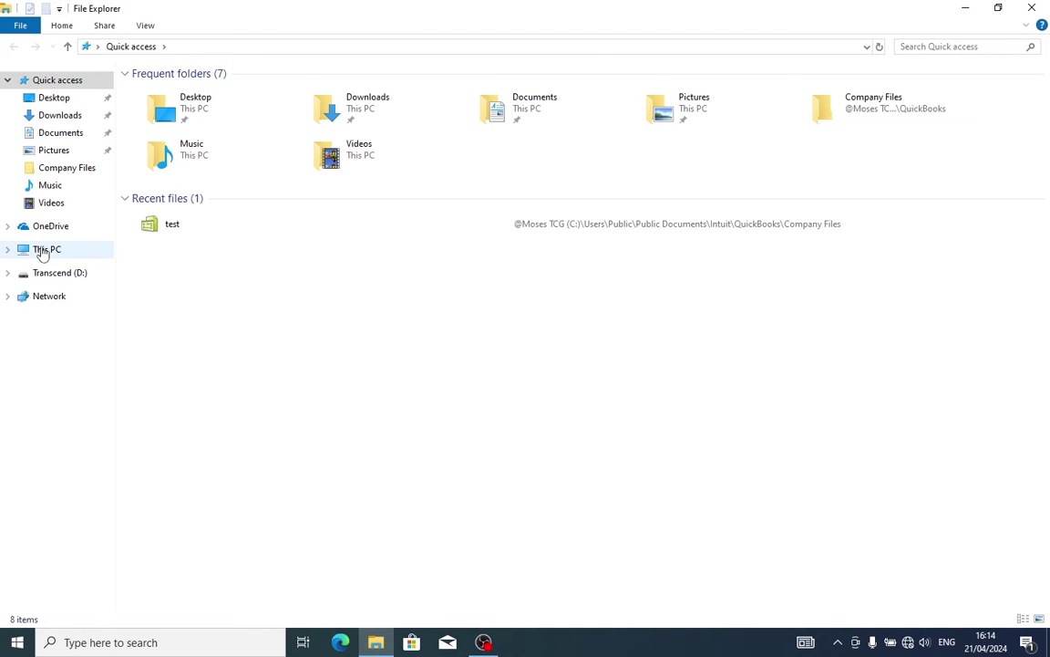
{"action": "left_click", "coordinate": [44, 252]}
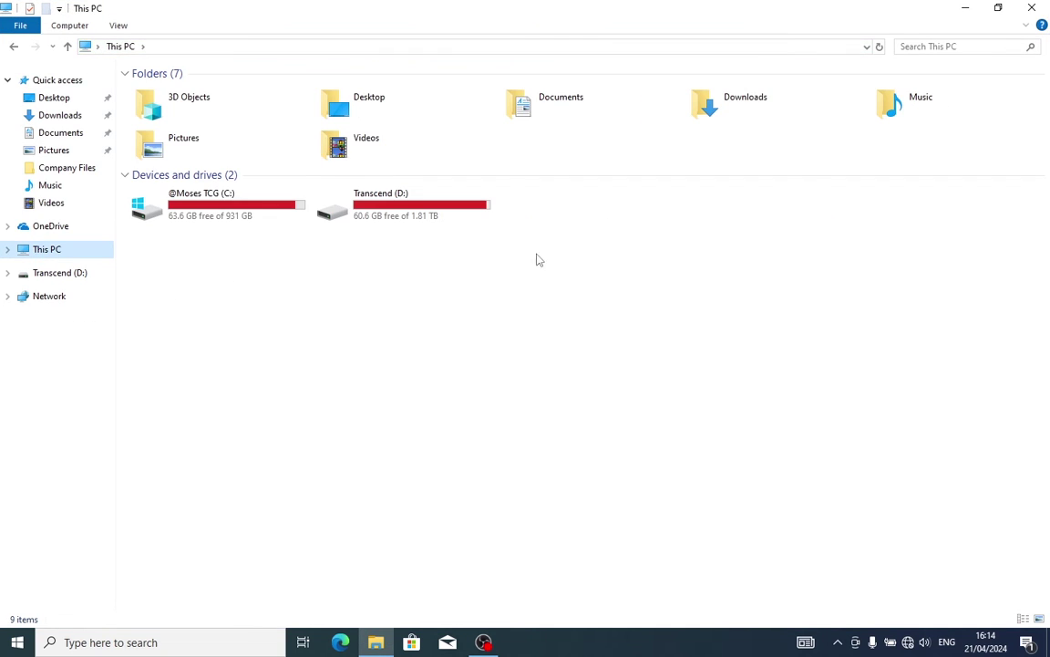
{"action": "left_click", "coordinate": [217, 210]}
{"action": "double_click", "coordinate": [217, 210]}
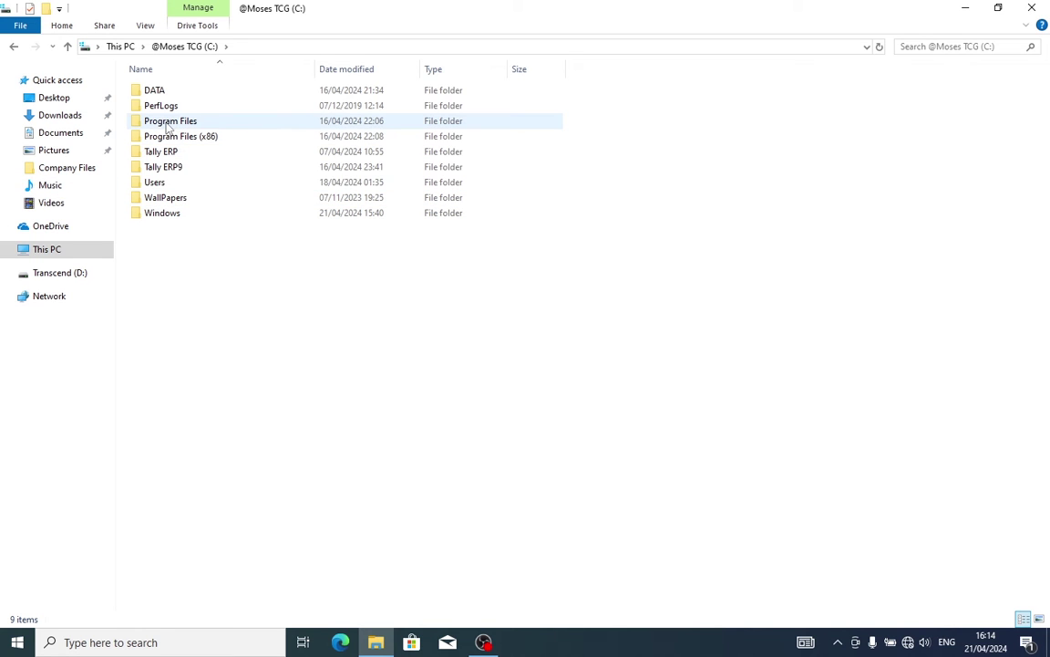
{"action": "double_click", "coordinate": [198, 127]}
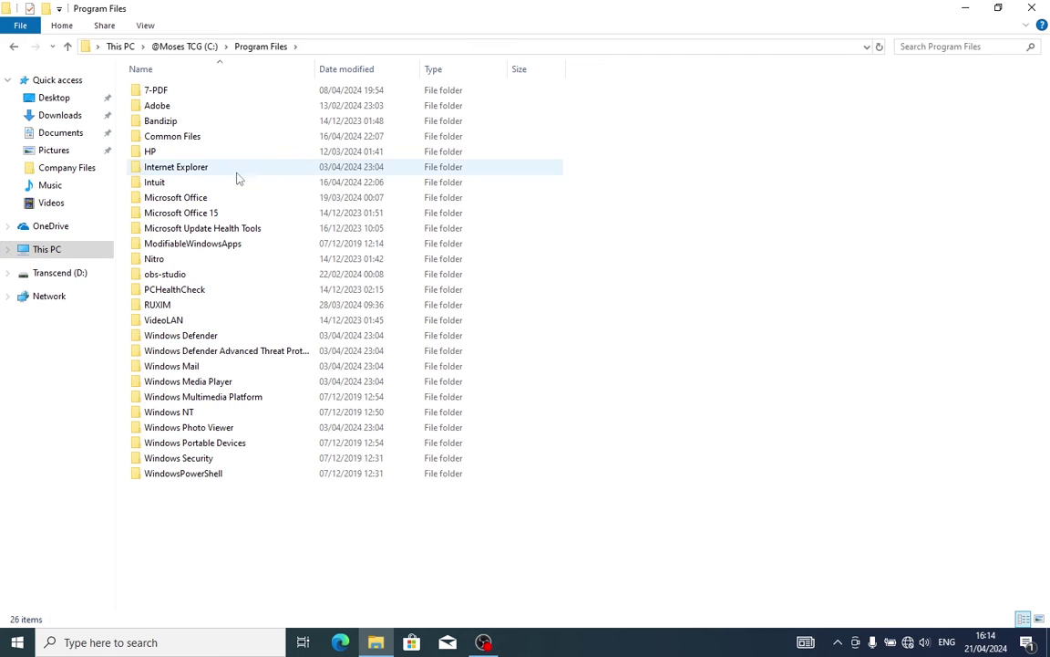
{"action": "double_click", "coordinate": [158, 188]}
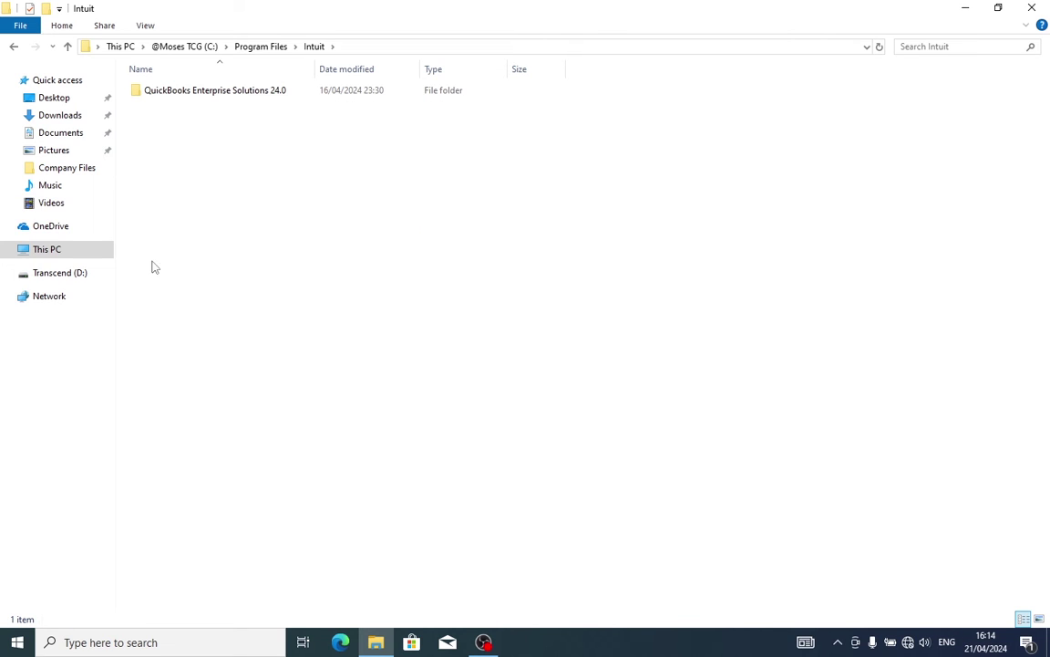
{"action": "double_click", "coordinate": [281, 93]}
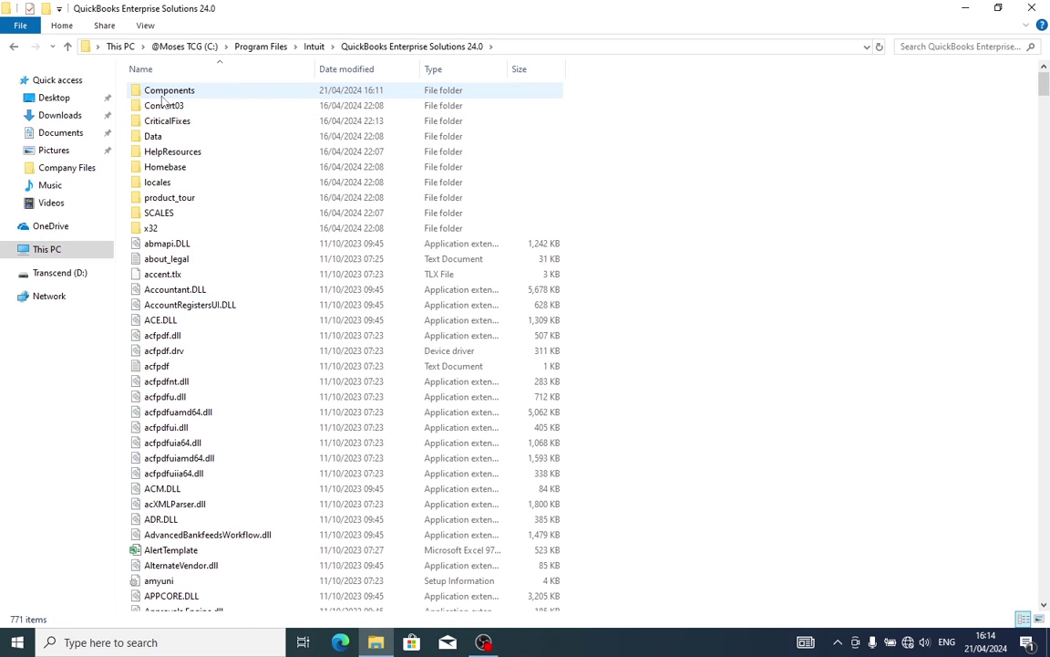
{"action": "double_click", "coordinate": [172, 94]}
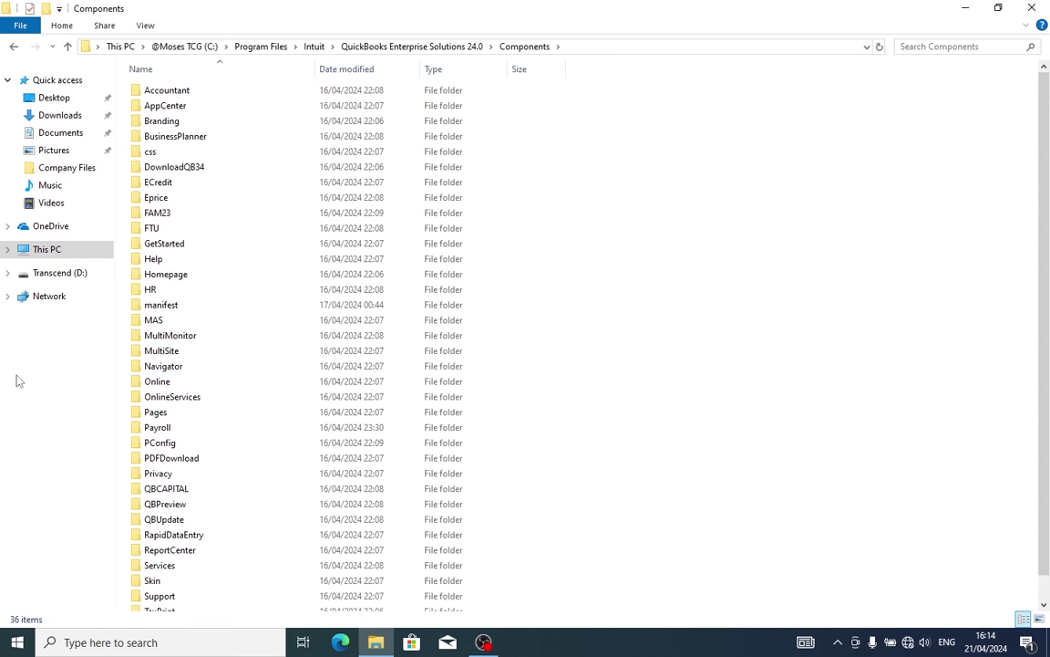
Rename the DownloadQB34 folder to 'DownloadQB34. old' and minimize File Explorer.
{"action": "right_click", "coordinate": [210, 168]}
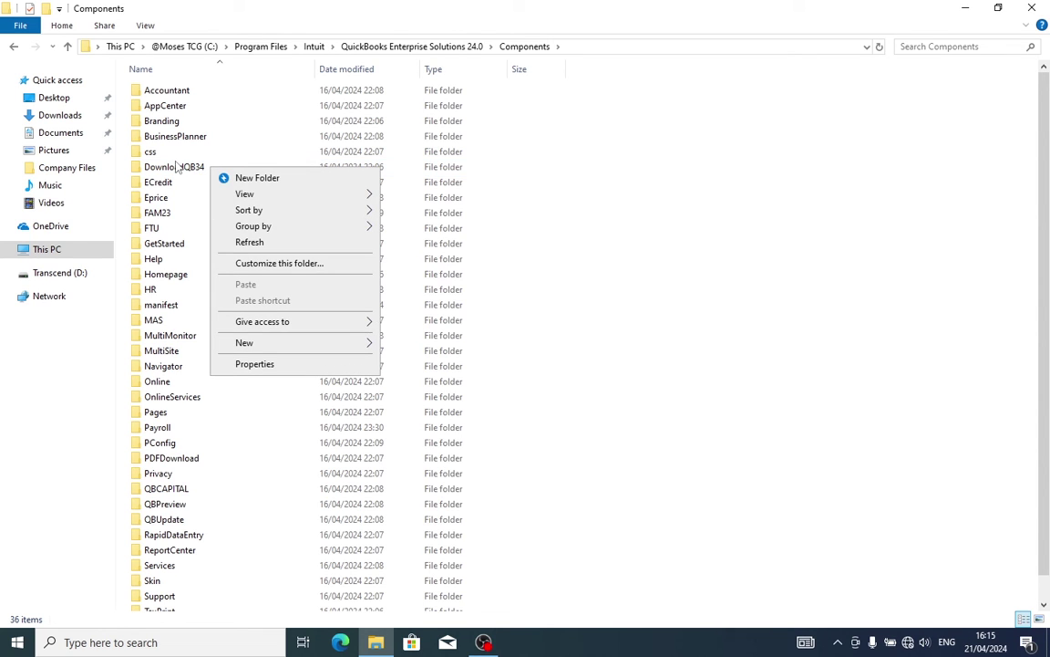
{"action": "left_click", "coordinate": [178, 170]}
{"action": "right_click", "coordinate": [178, 171]}
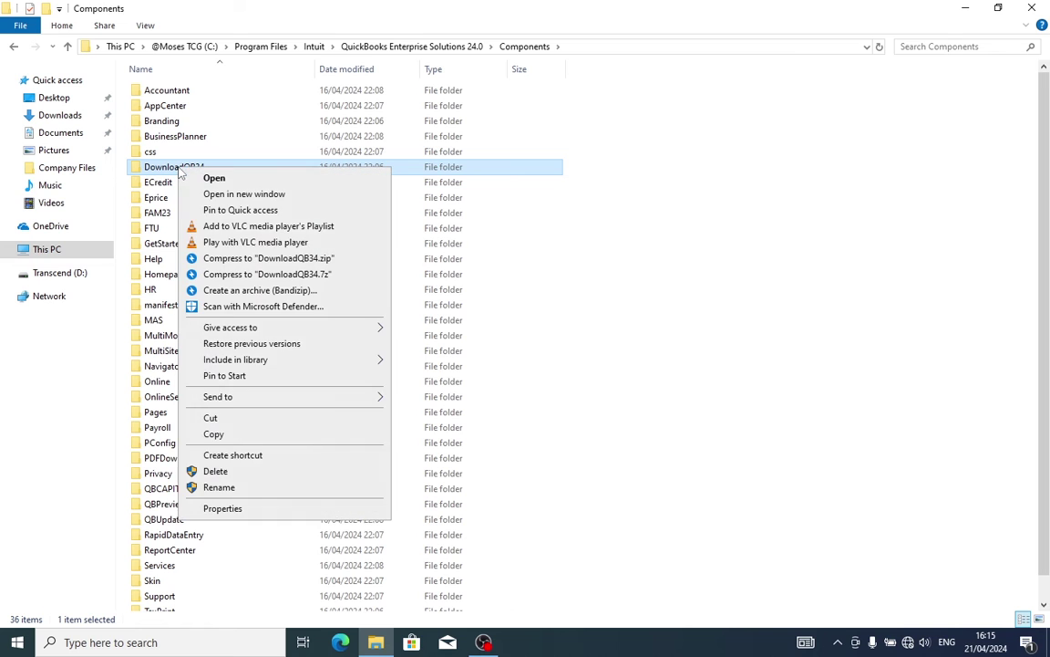
{"action": "left_click", "coordinate": [221, 487]}
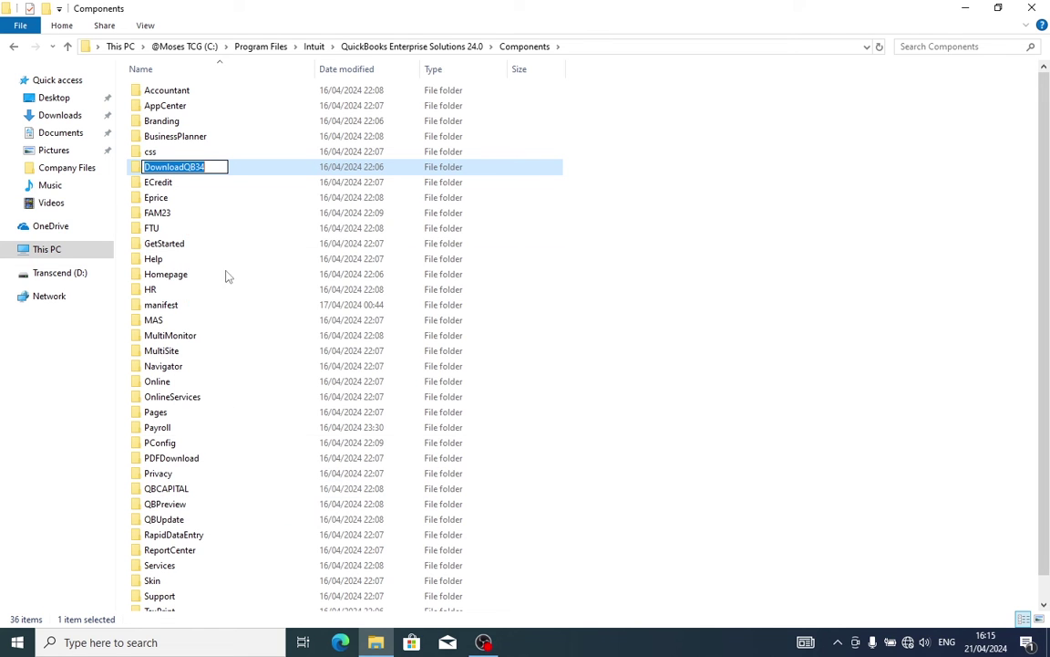
{"action": "left_click", "coordinate": [214, 167]}
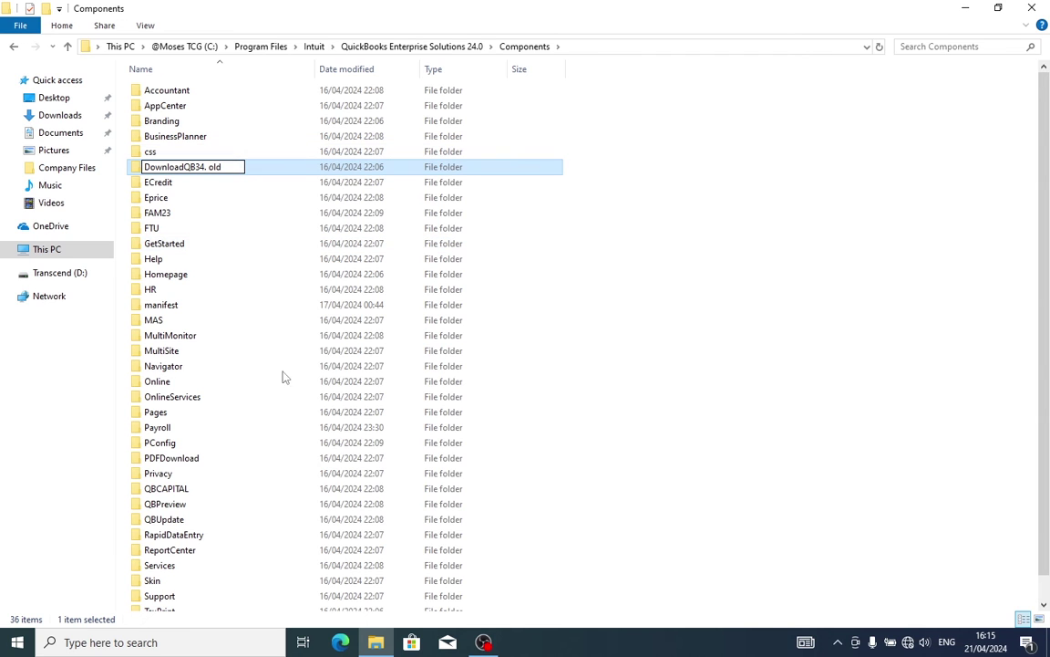
{"action": "key", "text": "Return"}
{"action": "left_click", "coordinate": [620, 223]}
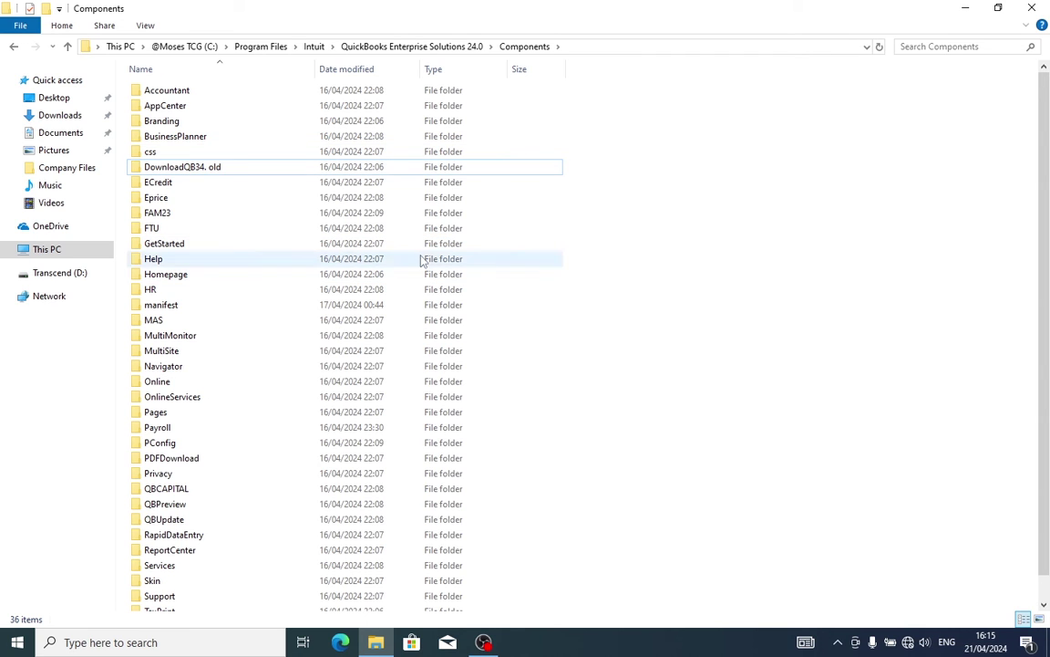
{"action": "left_click", "coordinate": [966, 8]}
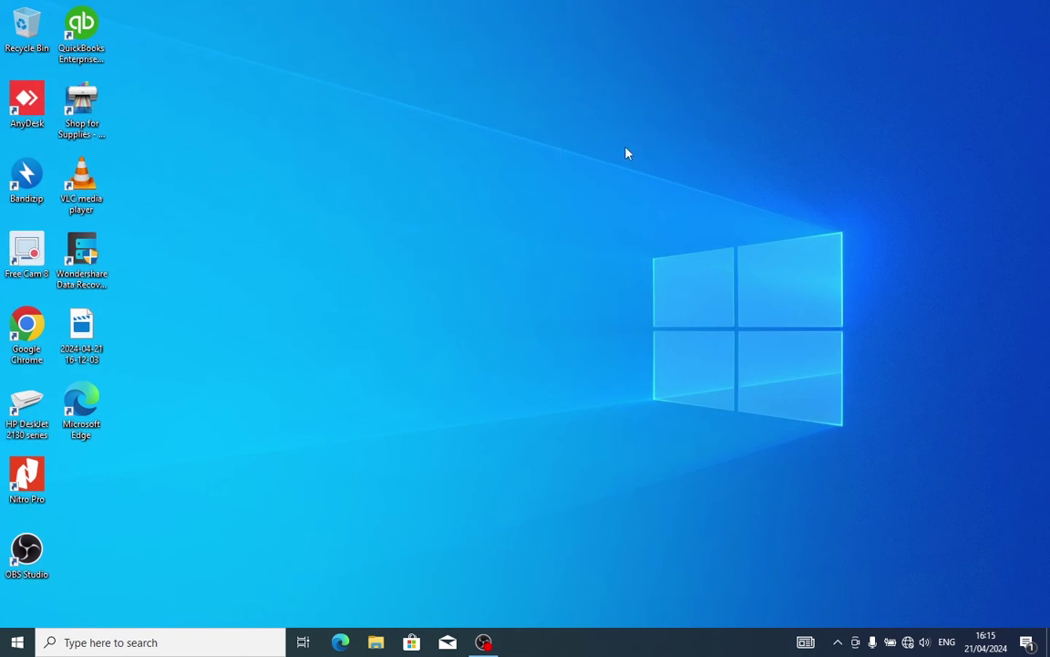